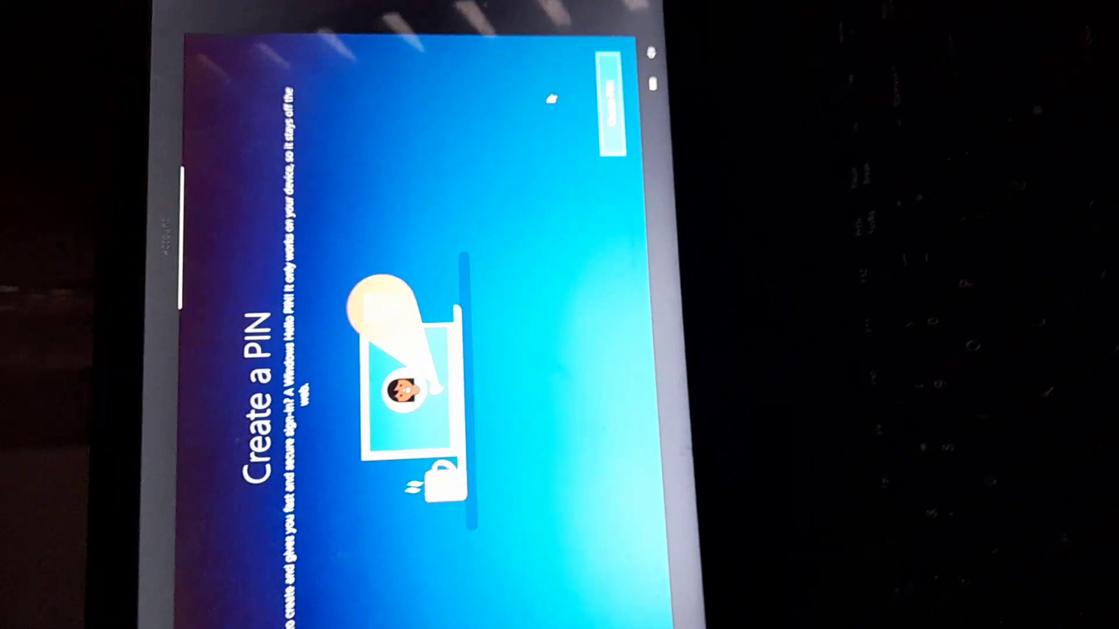
- Skip PIN creation on the Create a PIN page and wait for 'Just a moment...'
key("Return")
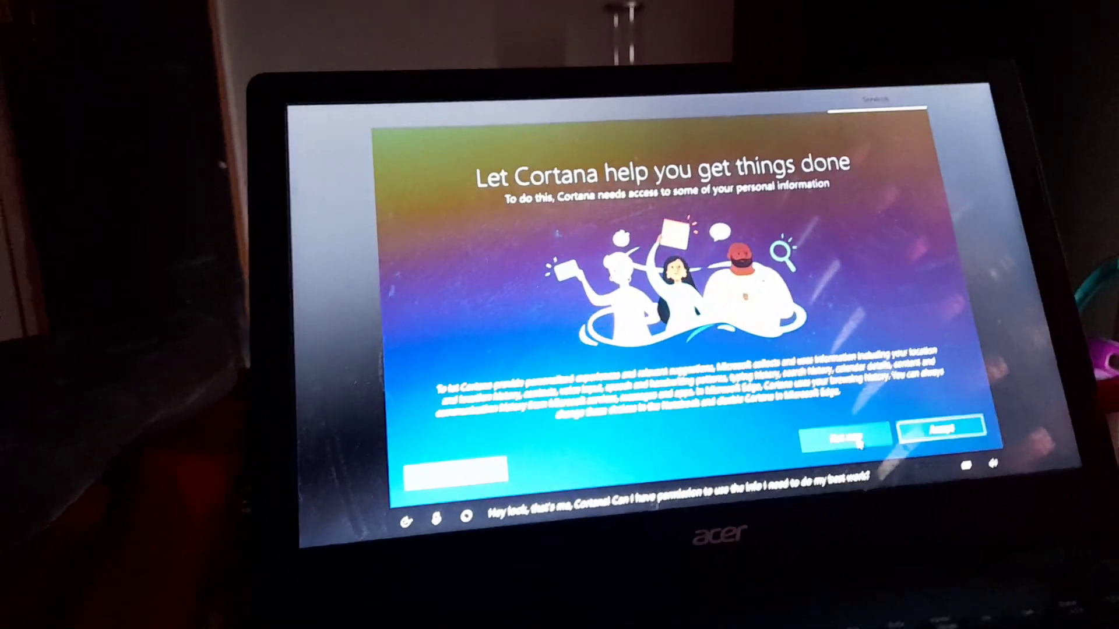
- Choose 'Not now' so Cortana gets no access to personal information
left_click(845, 438)
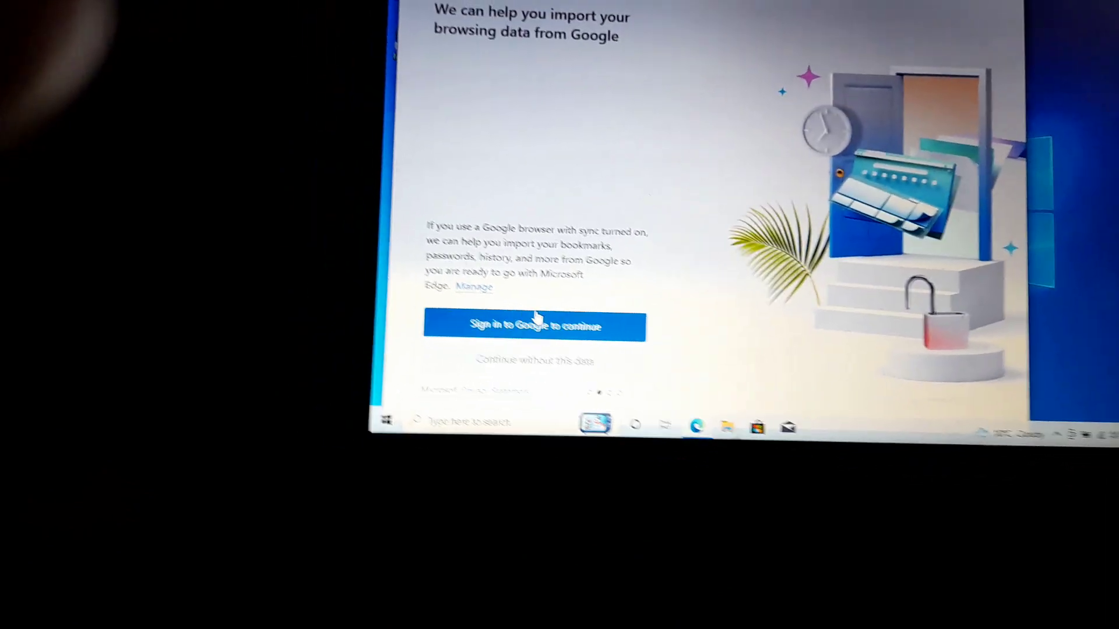
- Skip Google data import, decline browsing-data sync and personalised web in Edge setup
left_click(527, 352)
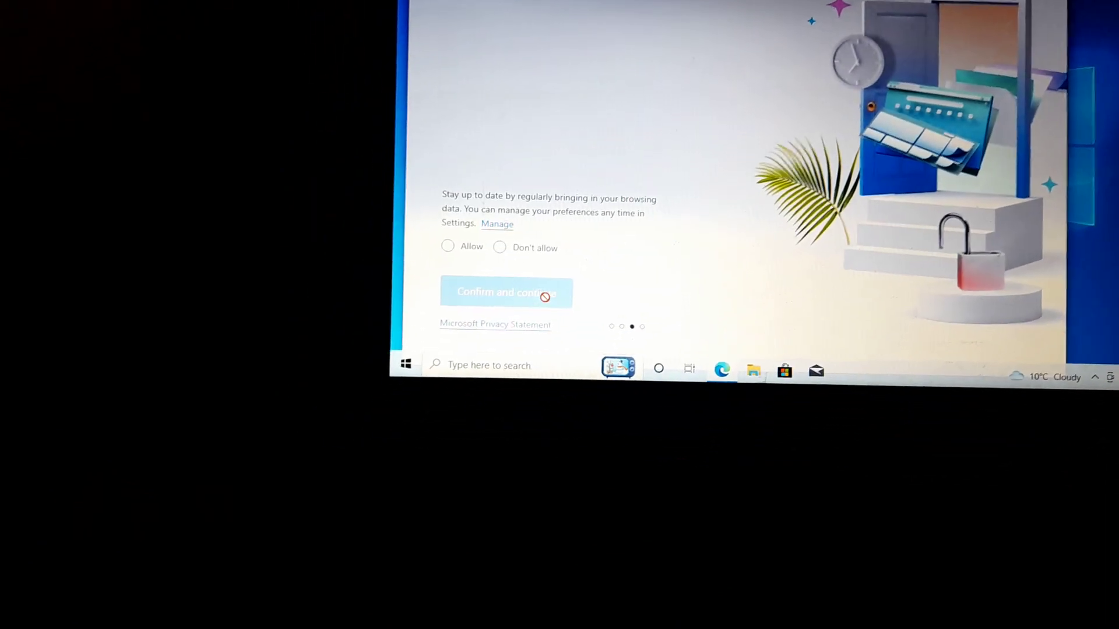
left_click(494, 241)
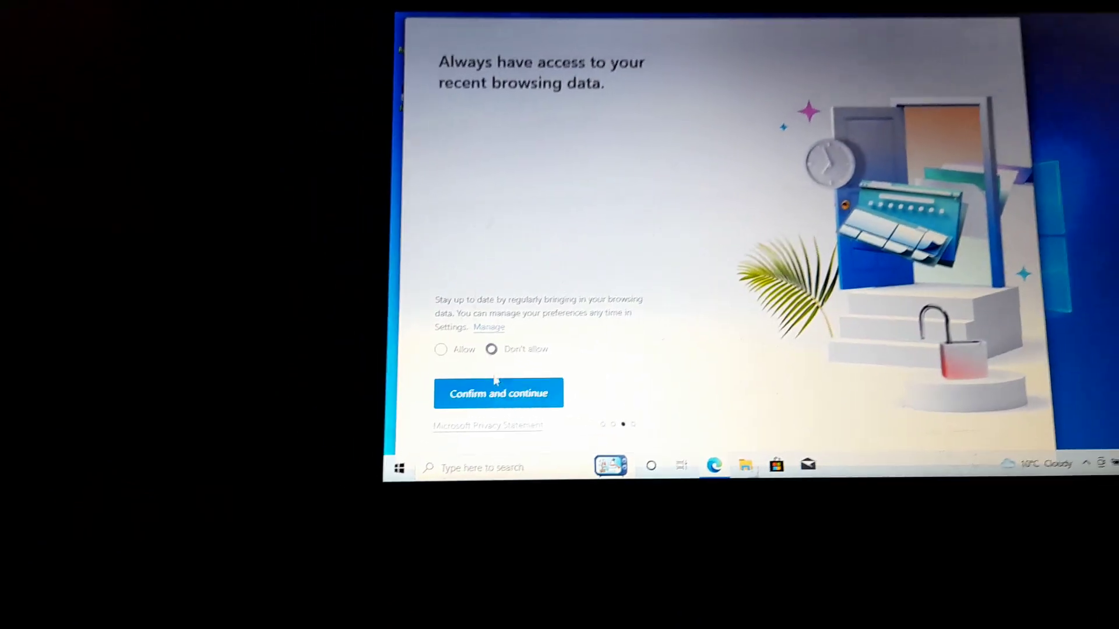
left_click(493, 382)
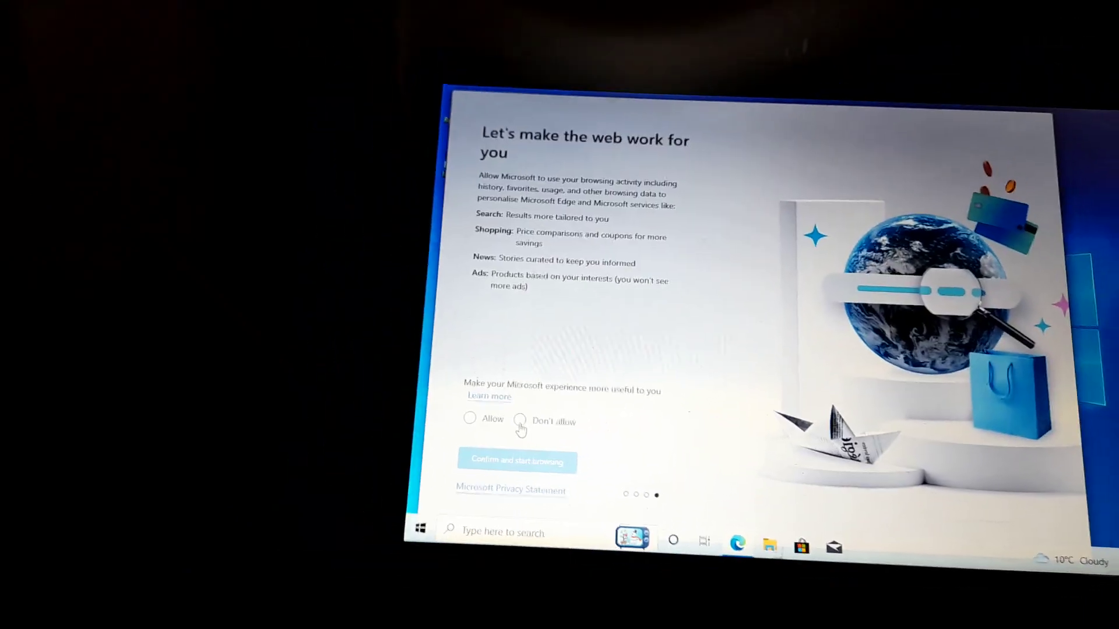
left_click(530, 398)
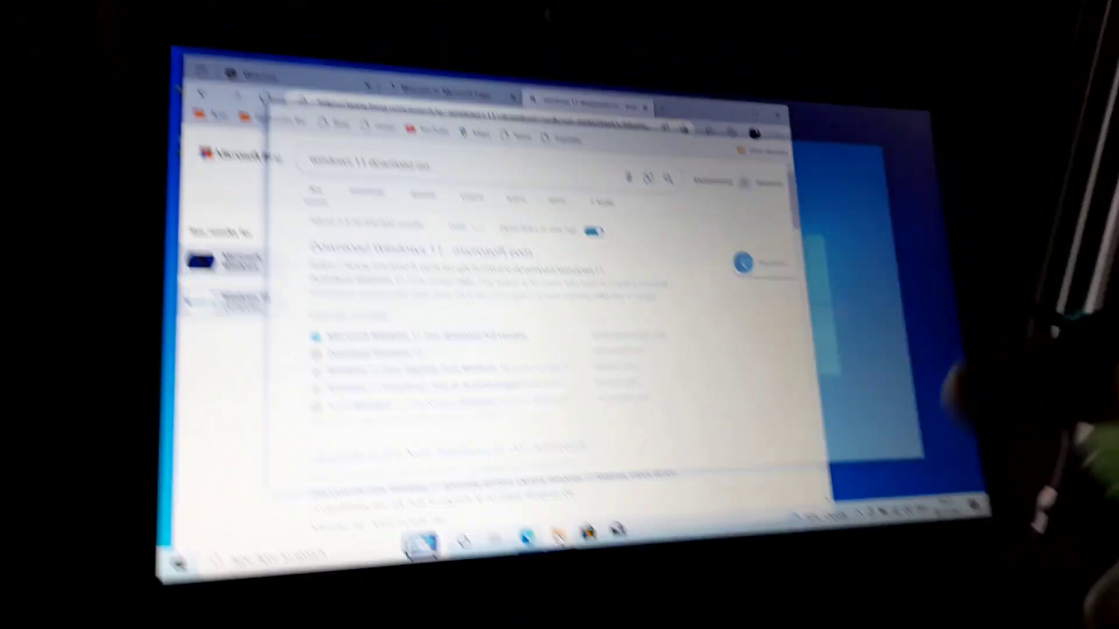
- Open File Explorer on Quick access from the taskbar over the Bing results
left_click(542, 566)
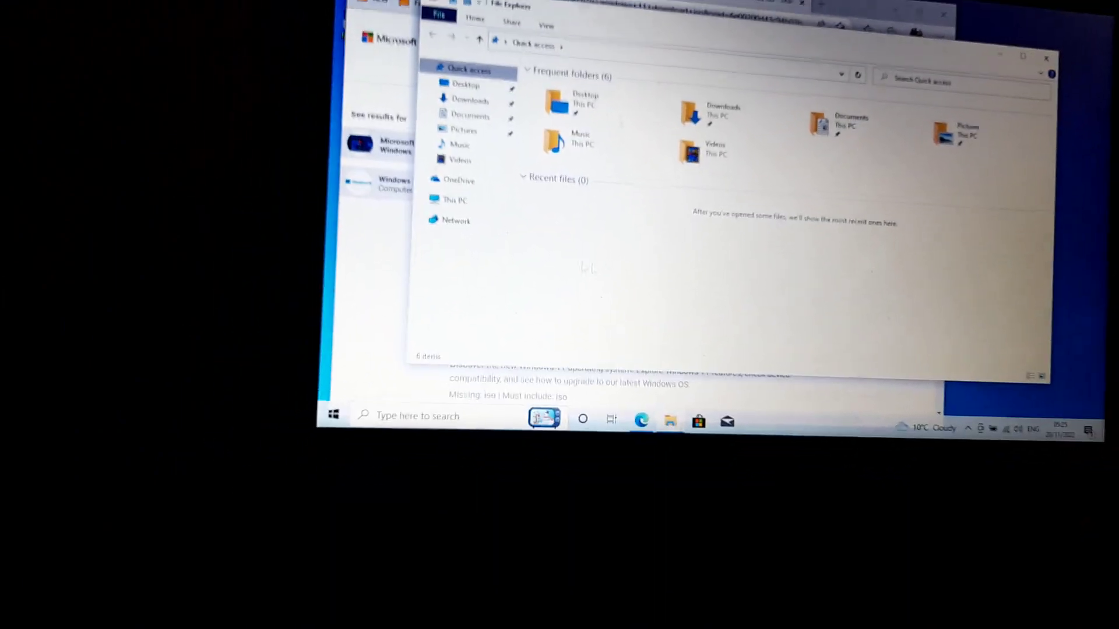
- Show This PC in File Explorer to view the Local Disk (C:) drive
left_click(396, 356)
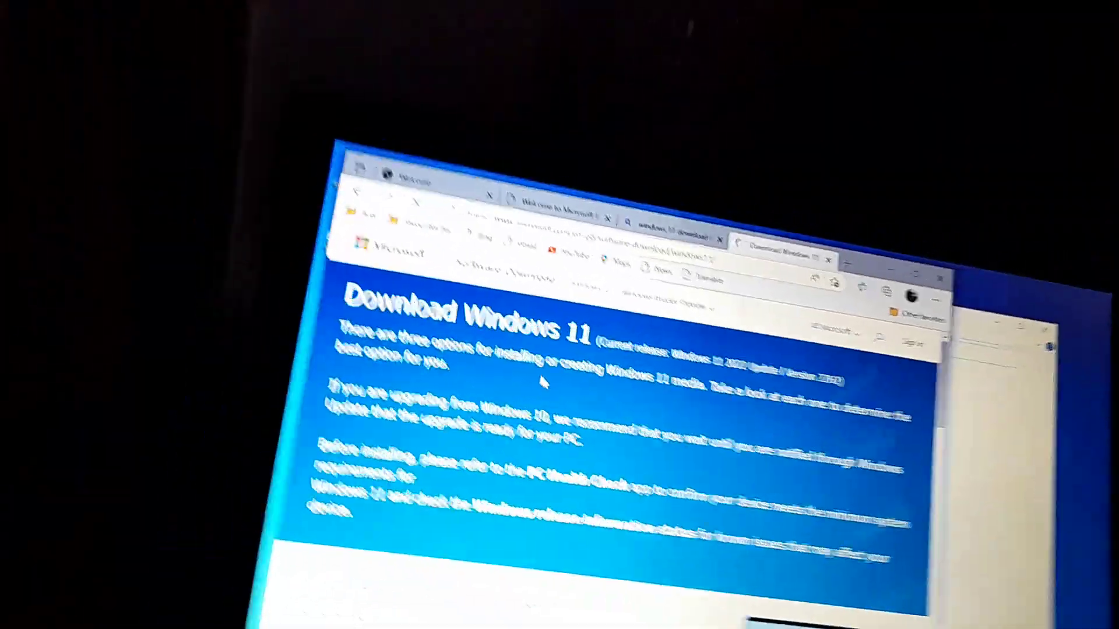
scroll(674, 447, "down", 2)
scroll(674, 447, "down", 2)
scroll(576, 472, "down", 2)
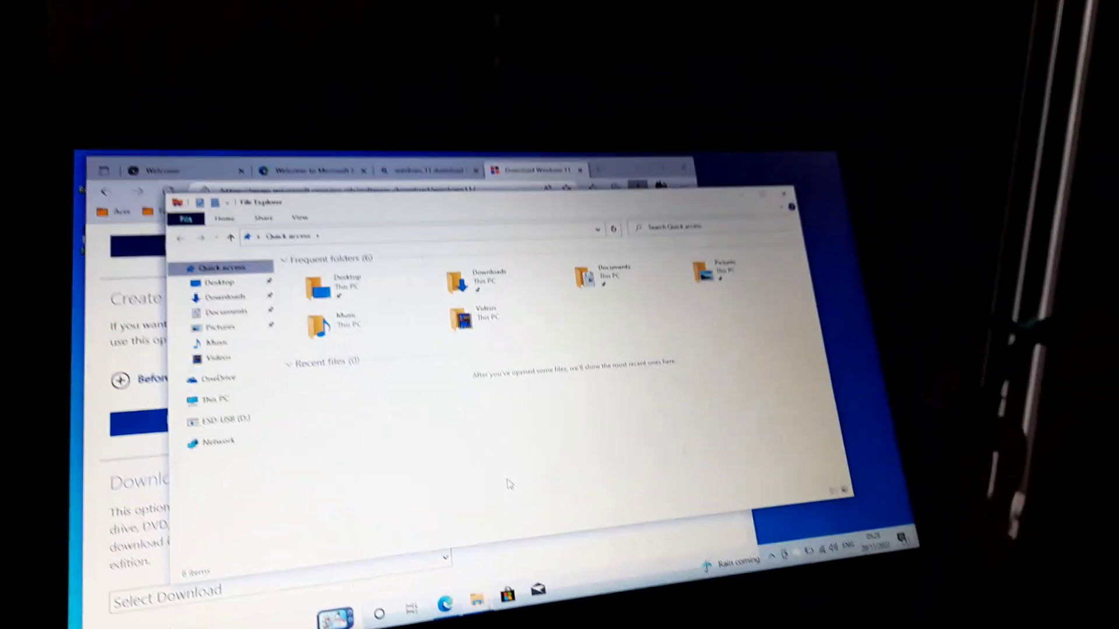
- Open the empty ESD-USB (D:) drive from the sidebar and This PC
left_click(310, 465)
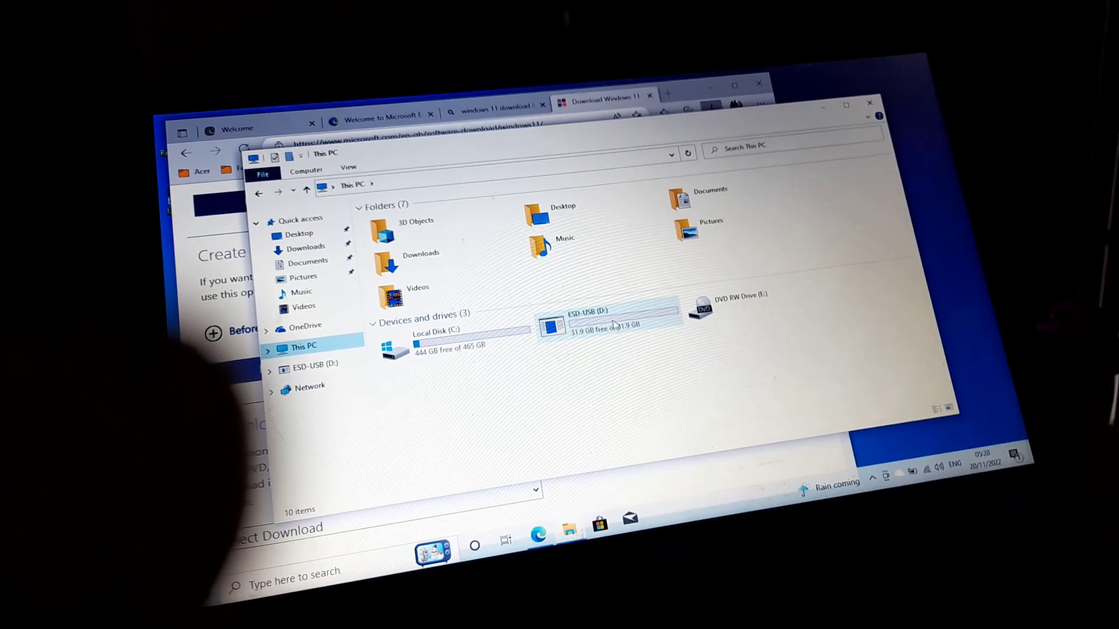
double_click(603, 348)
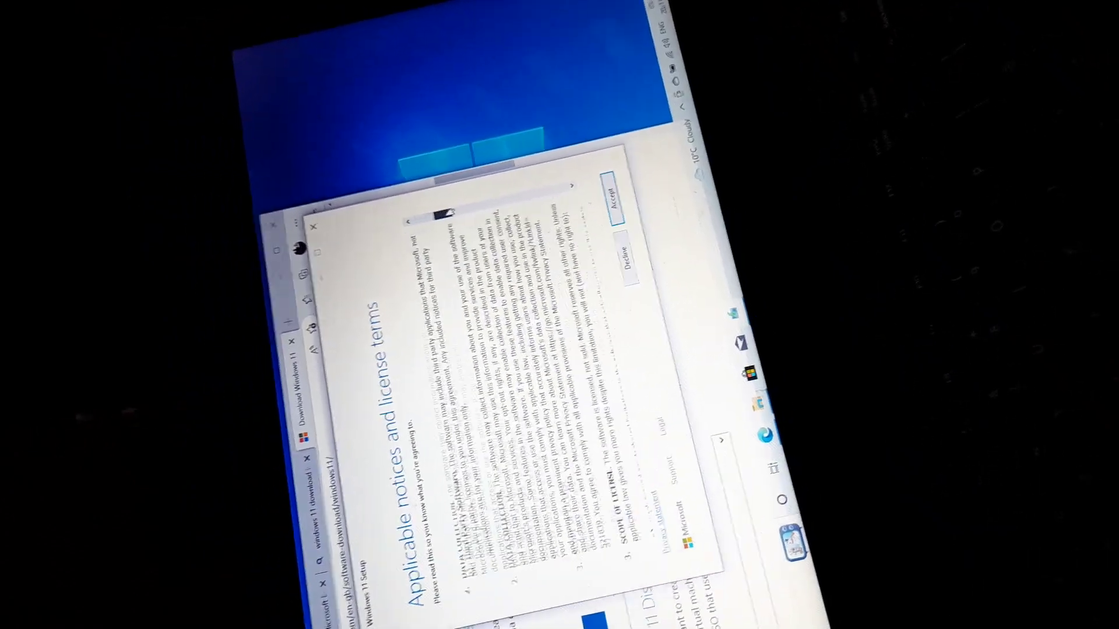
scroll(515, 394, "down", 10)
scroll(516, 394, "down", 10)
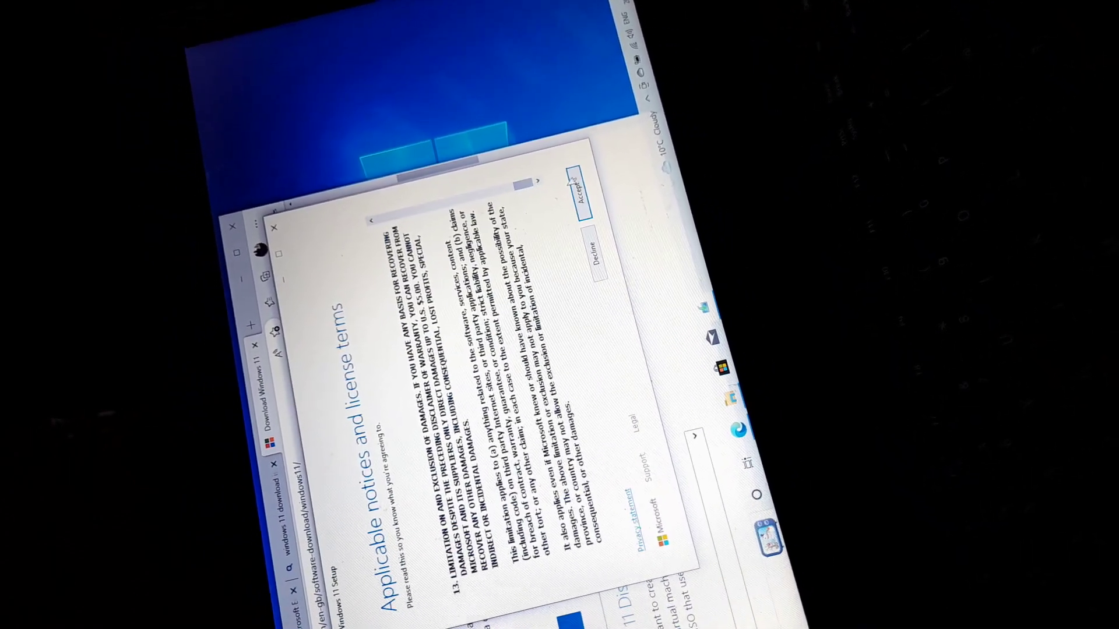